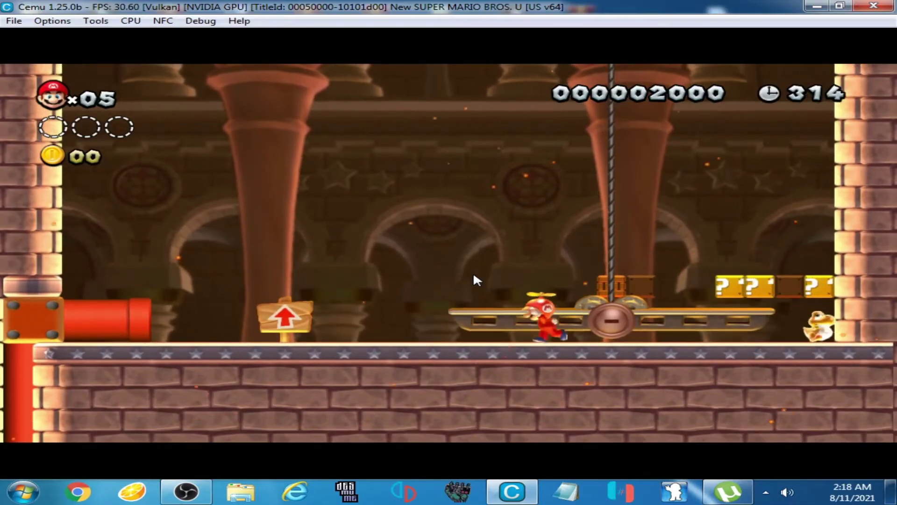
key("Left")
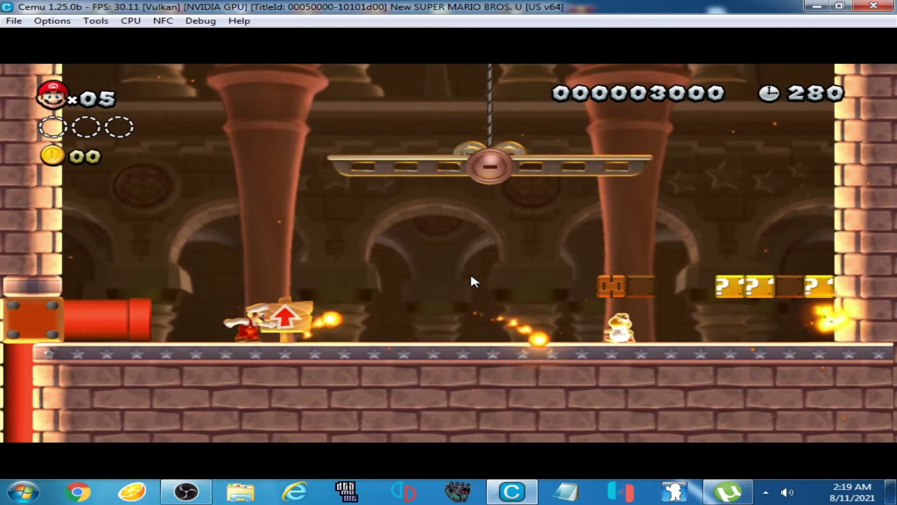
key("x")
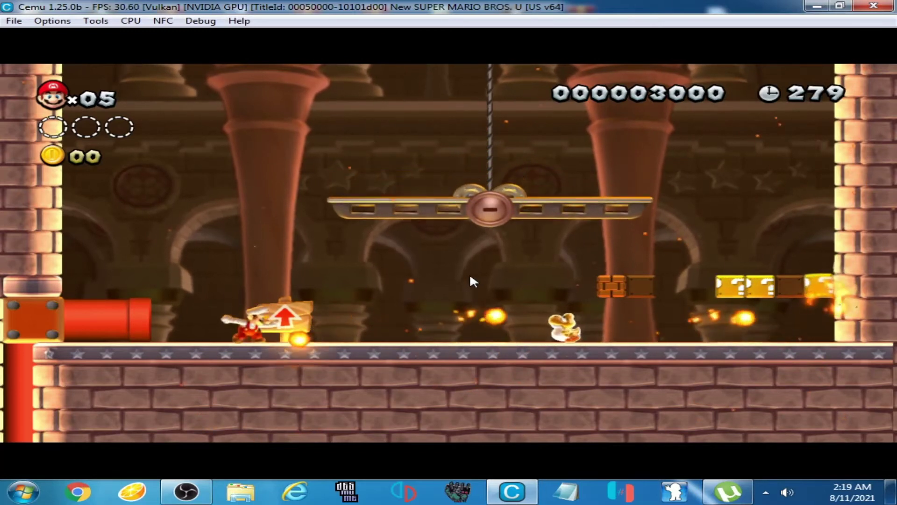
key("x")
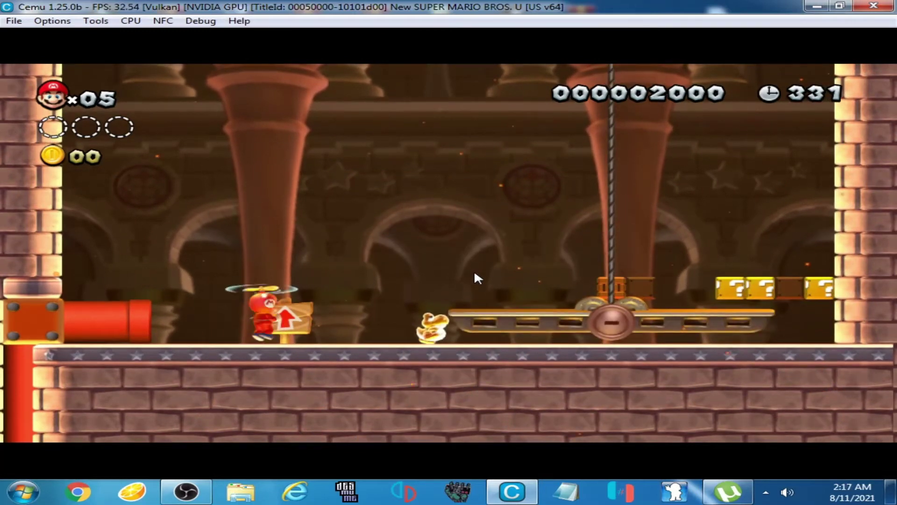
key("space")
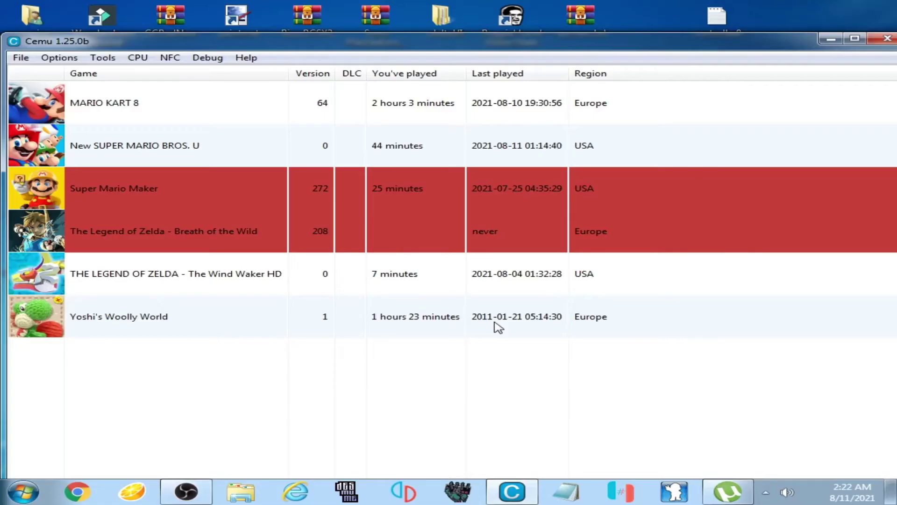
- Open the input settings and set Controller 1 to emulate a Wii U Pro Controller
left_click(61, 59)
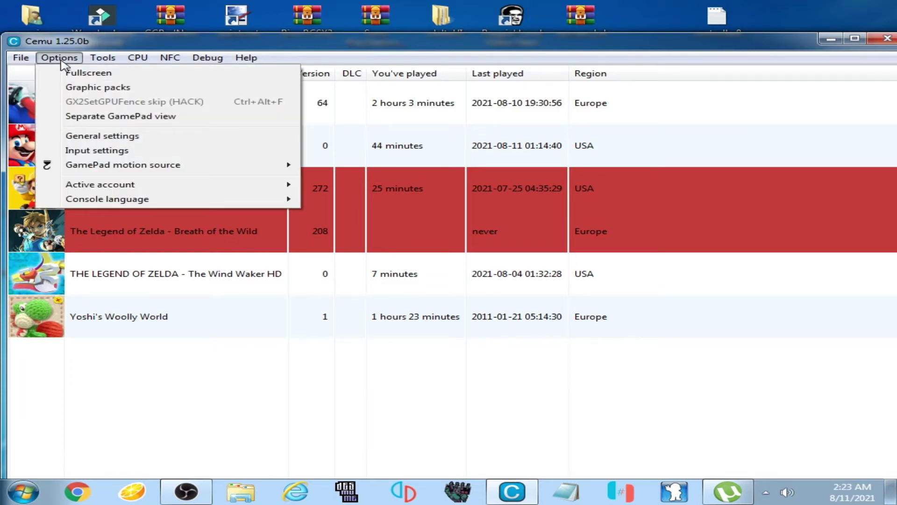
left_click(99, 154)
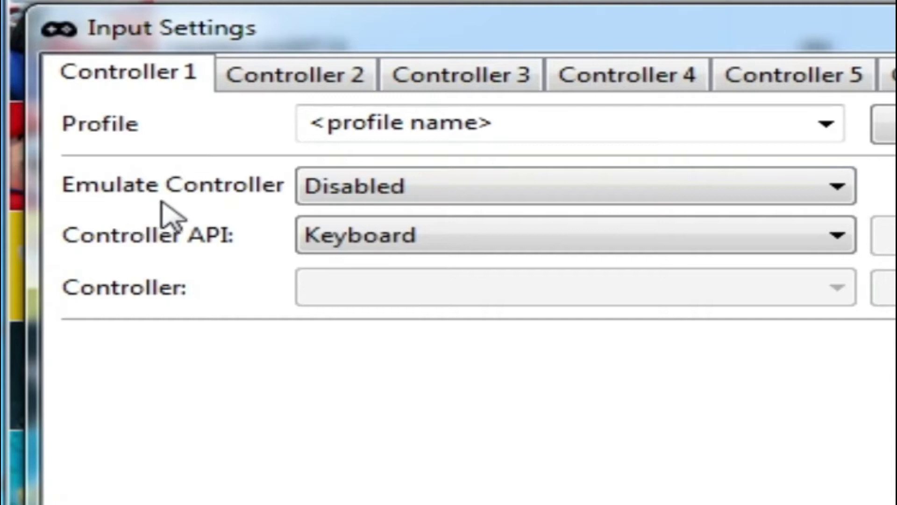
left_click(463, 194)
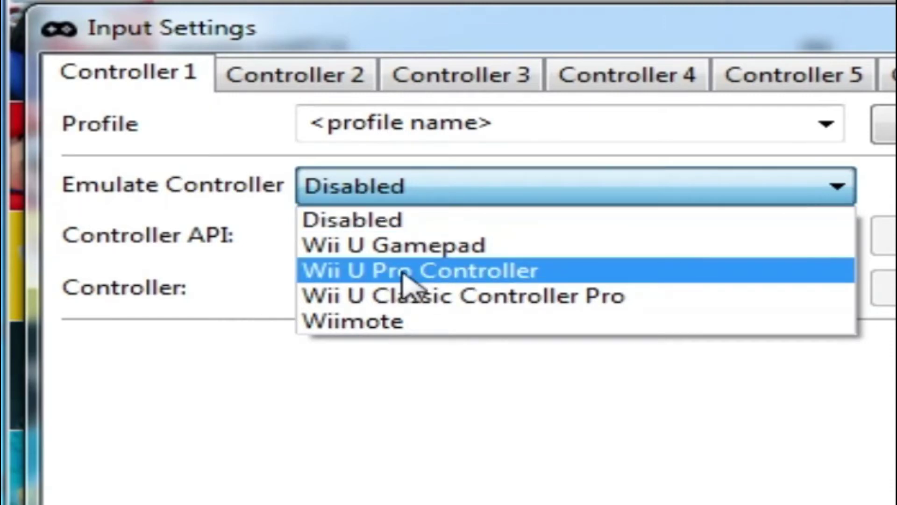
left_click(477, 276)
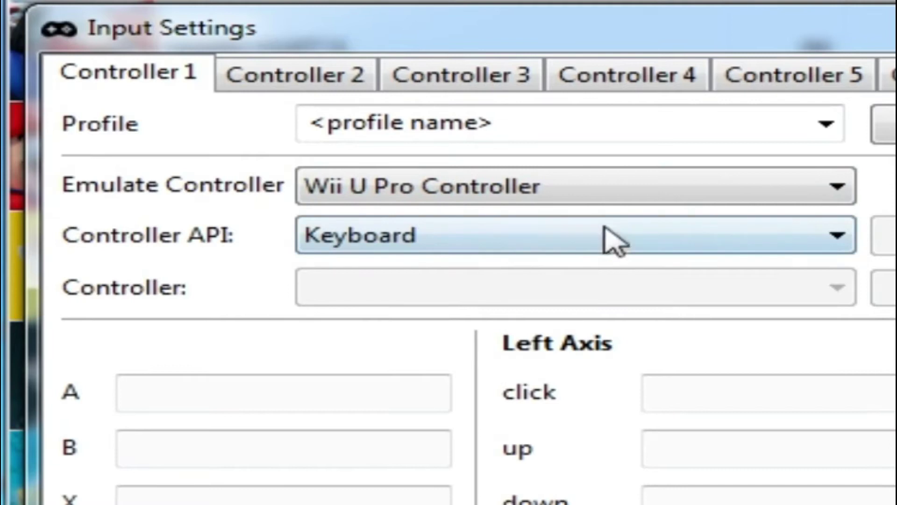
- Try XInput as the controller API for Controller 1 and set it back to Keyboard
left_click(519, 239)
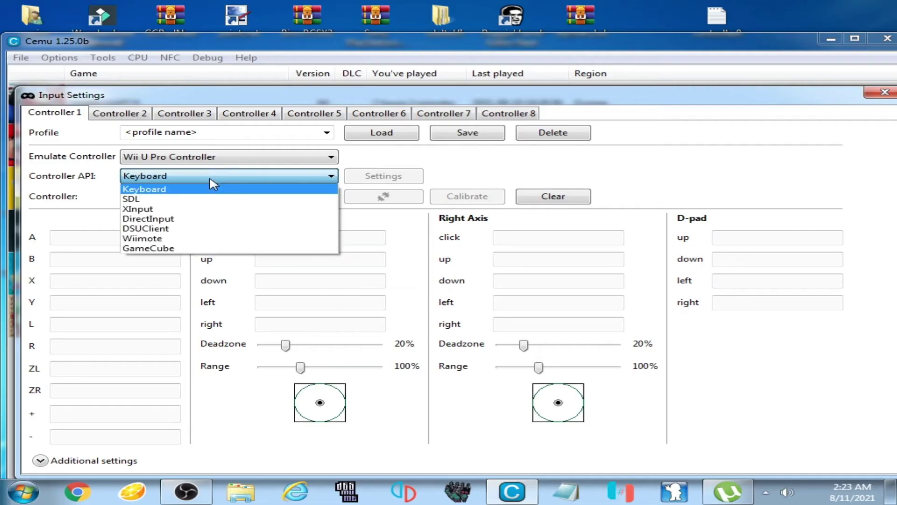
left_click(213, 183)
left_click(210, 182)
left_click(211, 183)
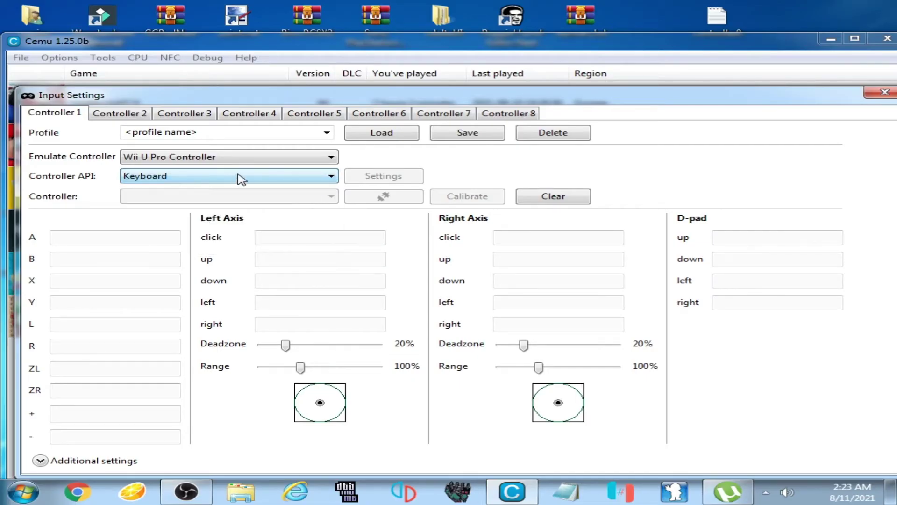
left_click(179, 180)
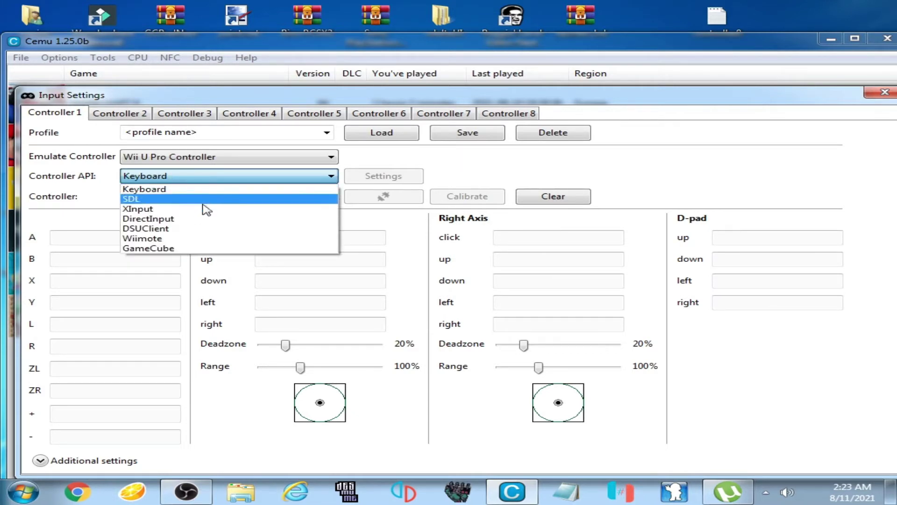
left_click(154, 209)
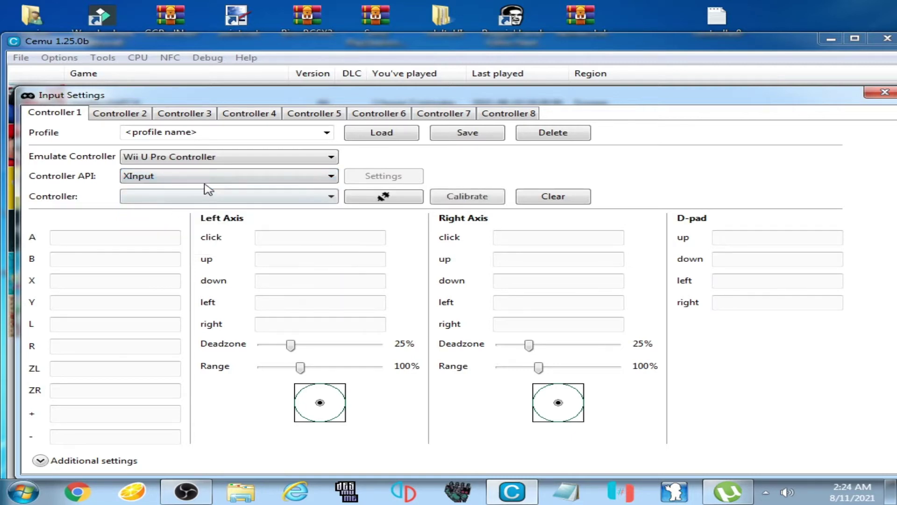
left_click(181, 179)
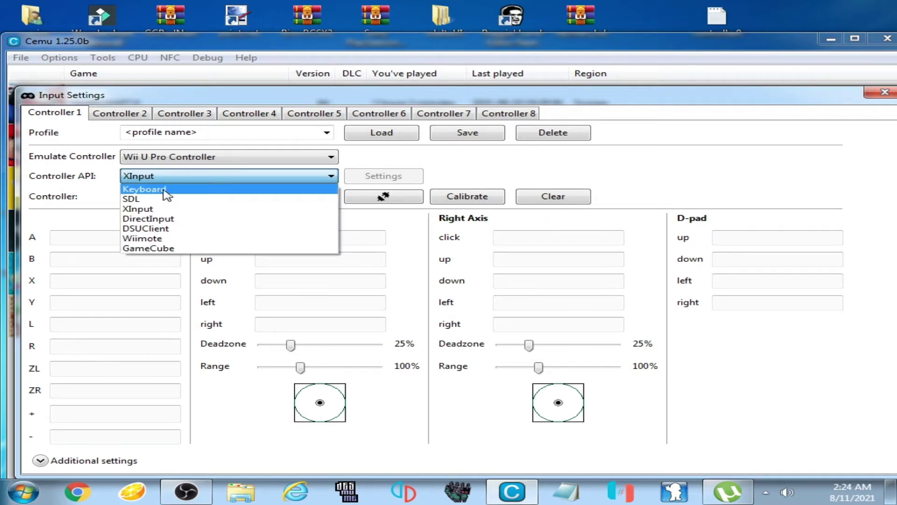
left_click(165, 189)
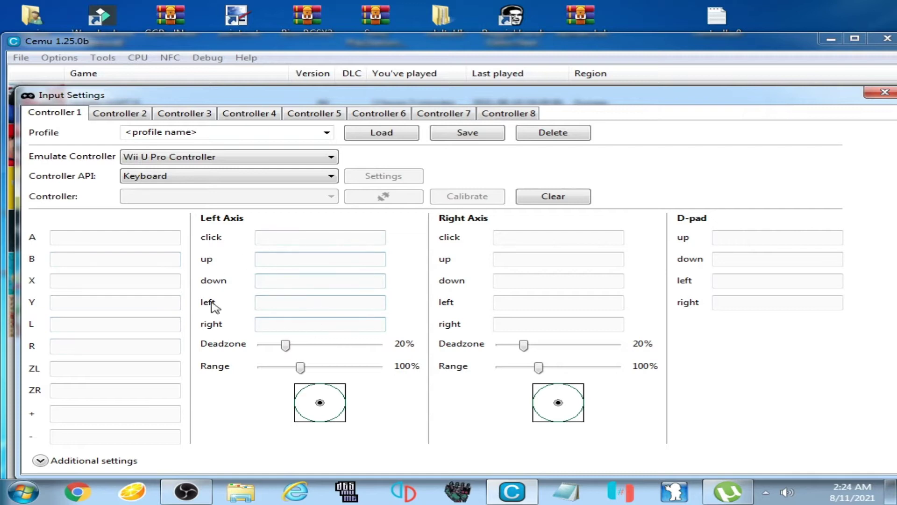
- Reposition the input settings window and map controller buttons A, B, X and Y to keyboard keys Y, T, G and F
left_click_drag(182, 104, 233, 64)
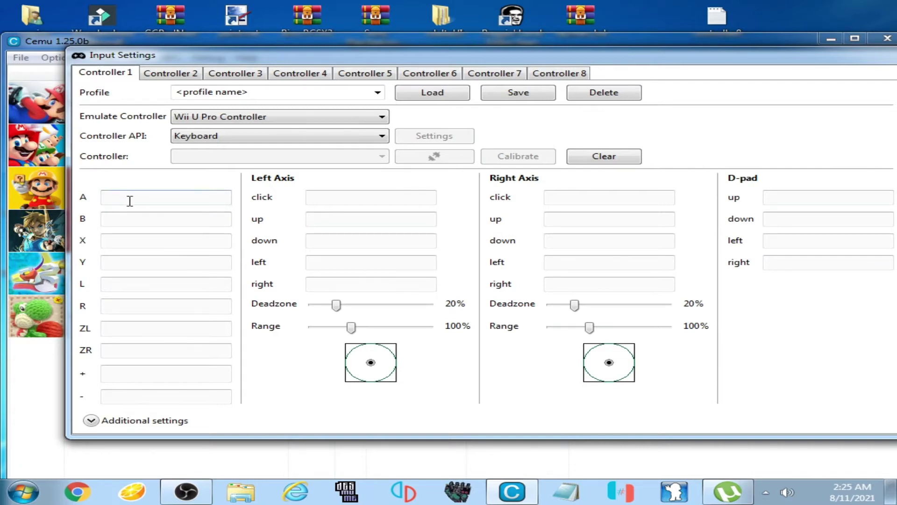
left_click(122, 199)
key("y")
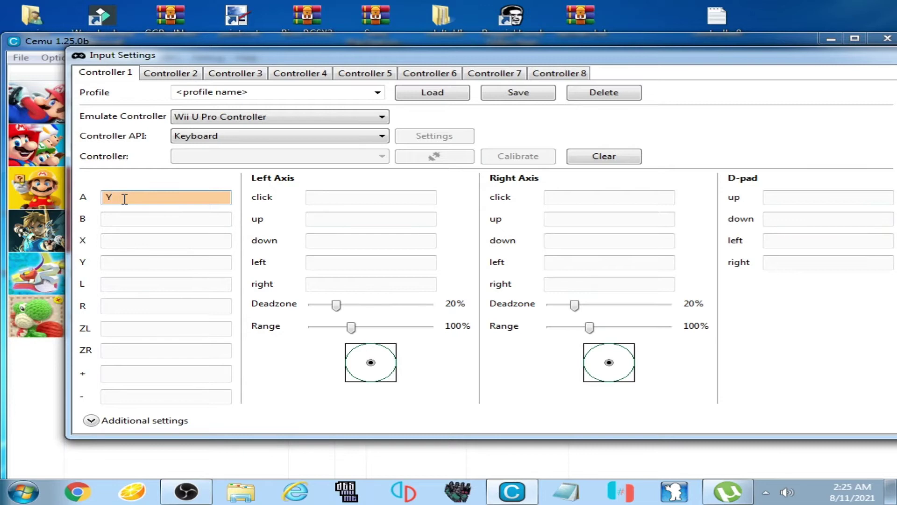
key("Tab")
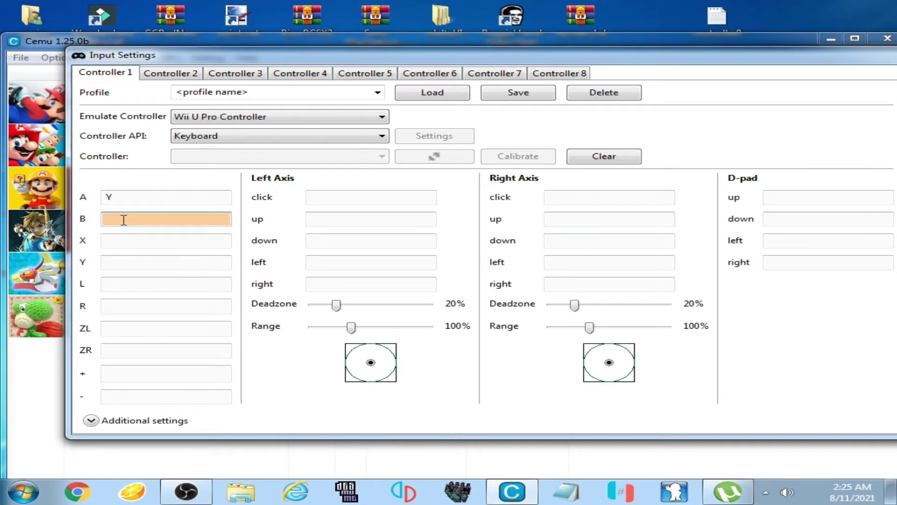
key("t")
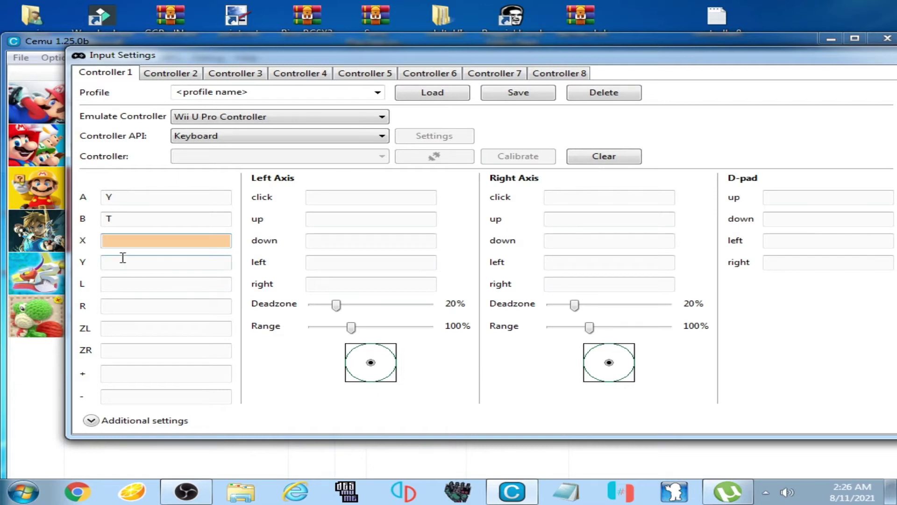
key("g")
key("f")
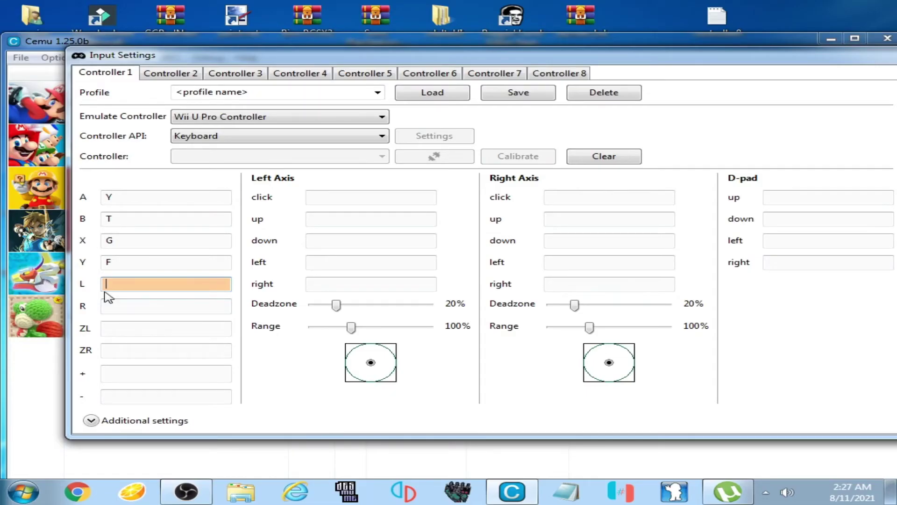
- Map L to B, R to V, ZL to Num 1, ZR to Num 2, + to M and - to N
key("b")
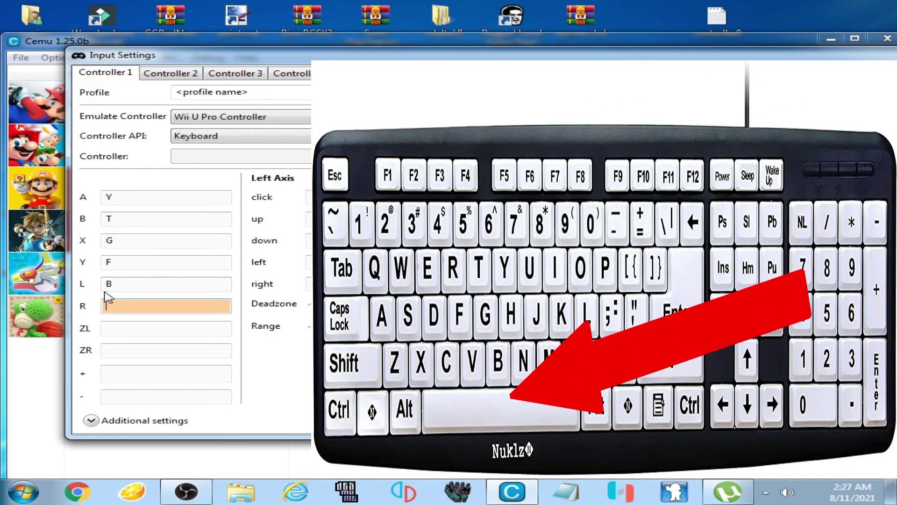
key("v")
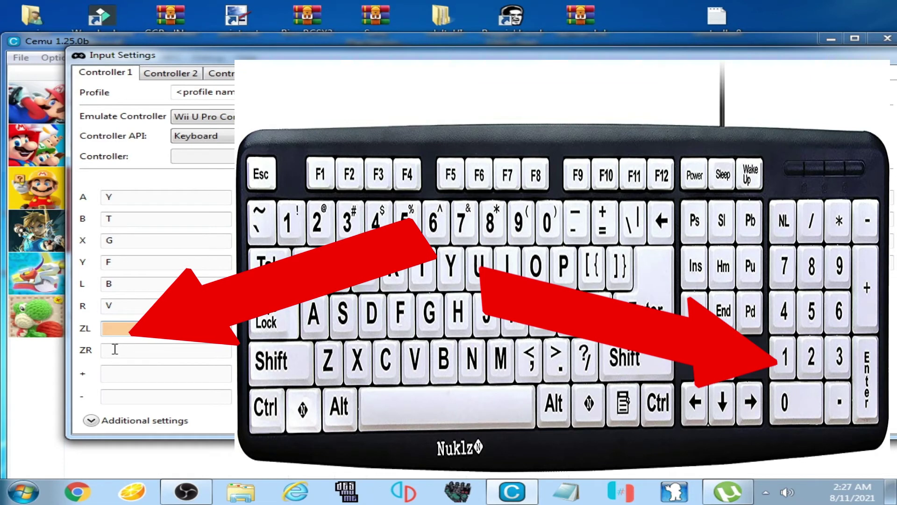
key("KP_1")
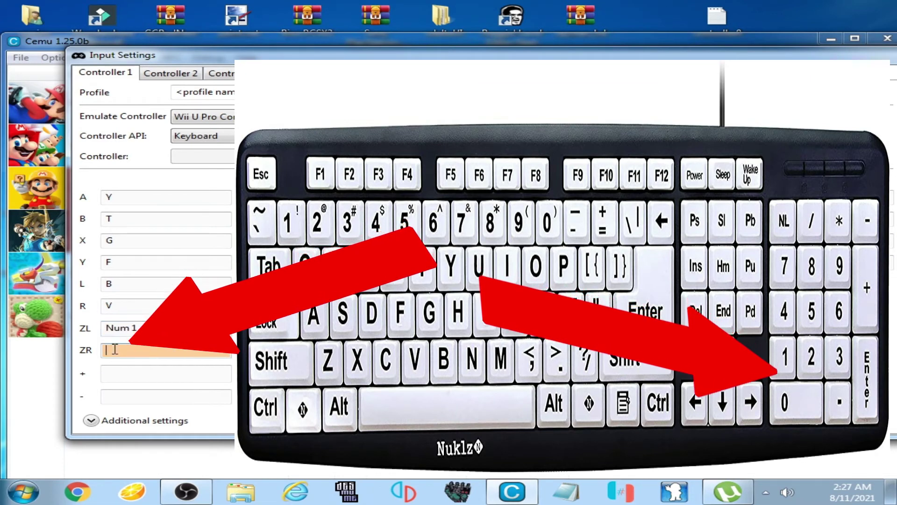
key("KP_2")
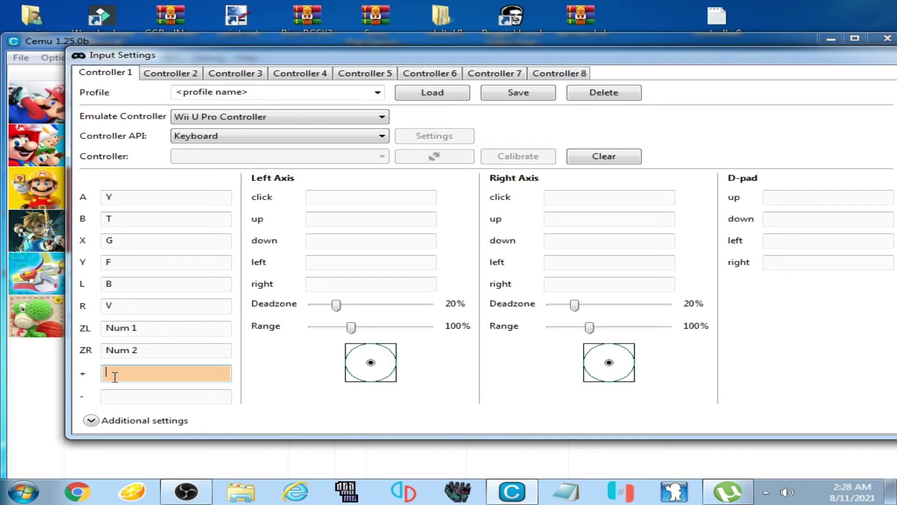
key("m")
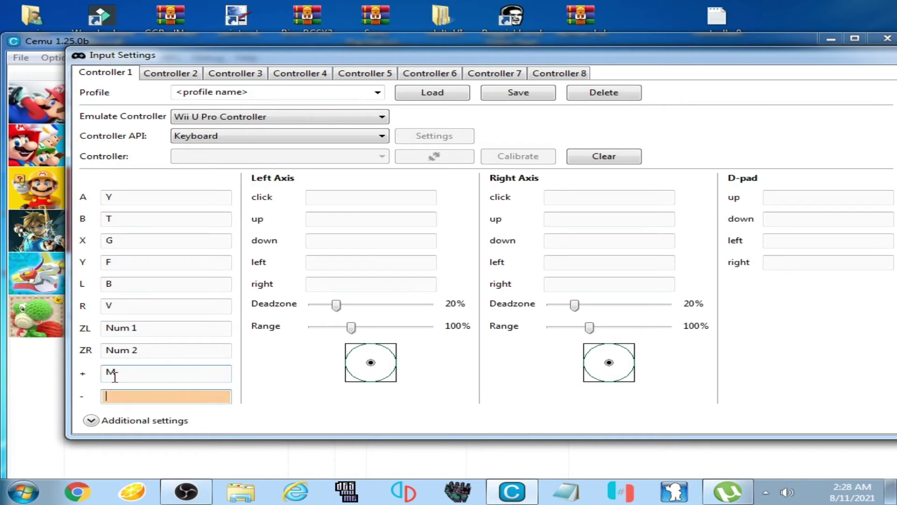
key("n")
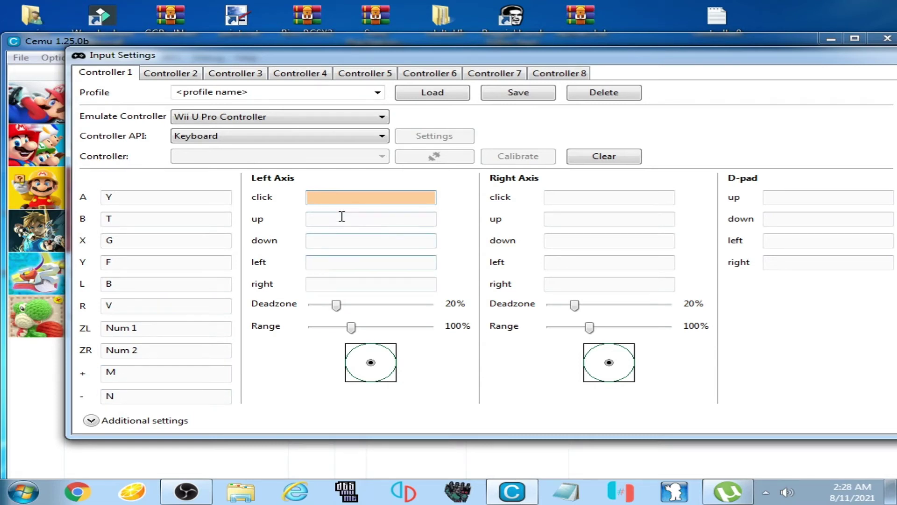
- Map the D-pad's up, down, left and right directions to the matching keyboard arrow keys
left_click(592, 217)
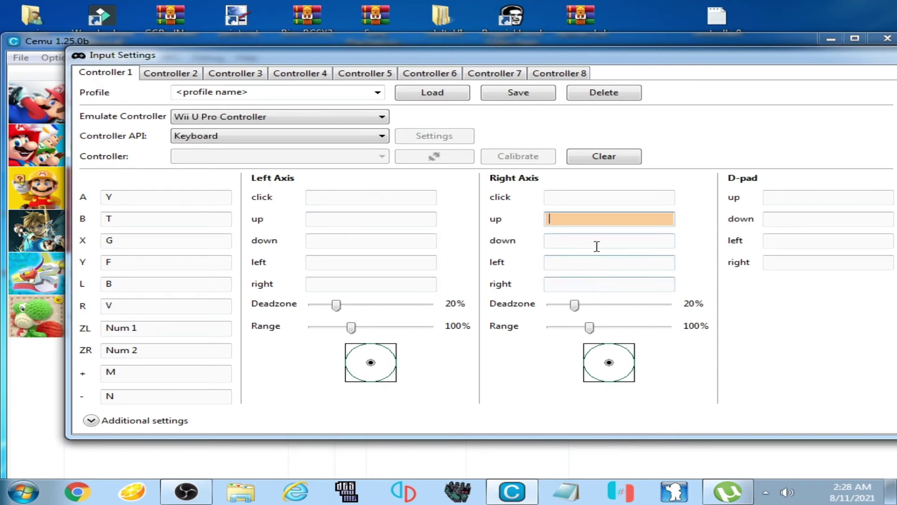
left_click(785, 197)
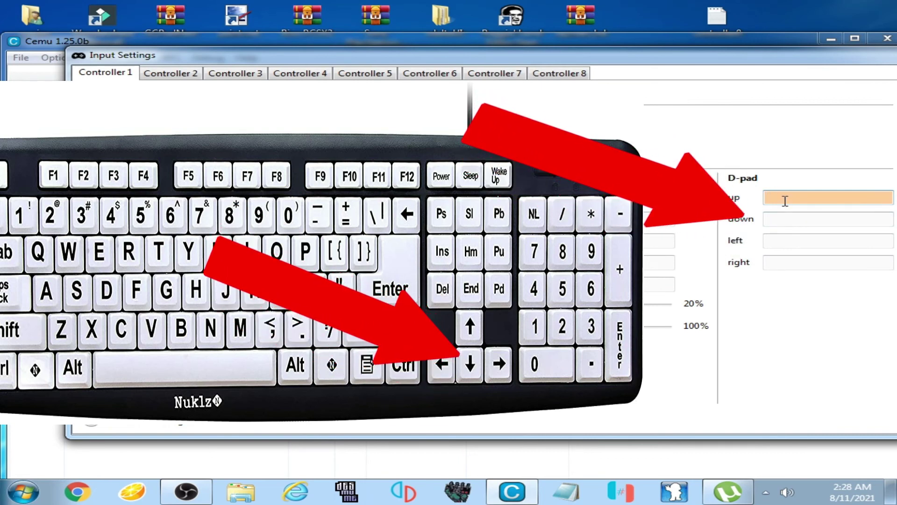
key("Up")
key("Down")
key("Left")
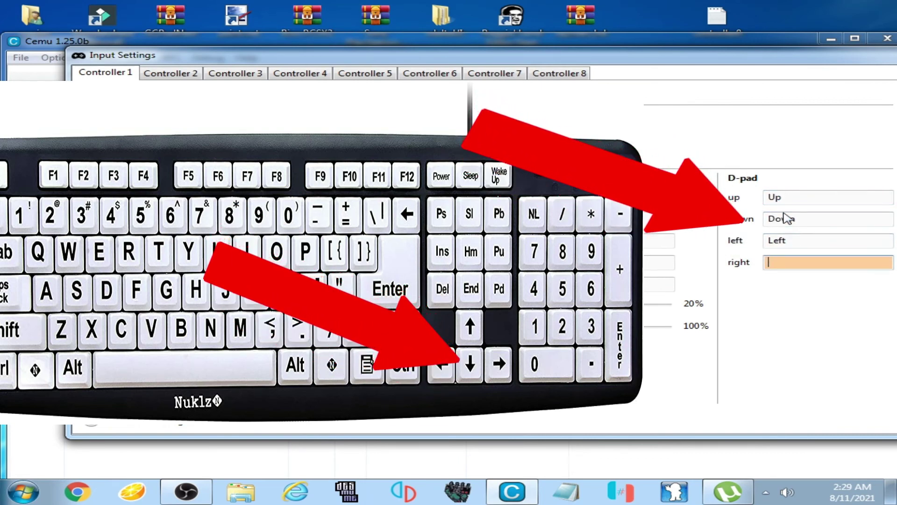
key("Right")
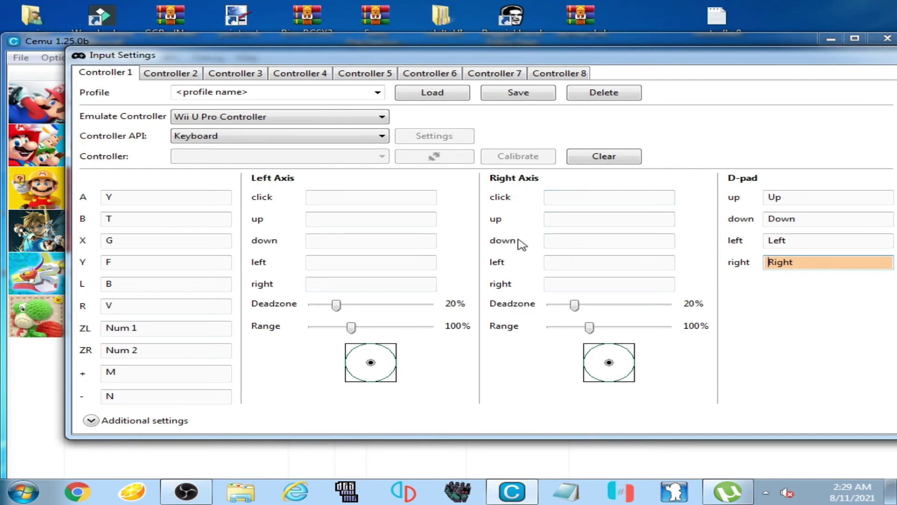
- Try to save the controller profile without a name and close the input settings
left_click(519, 93)
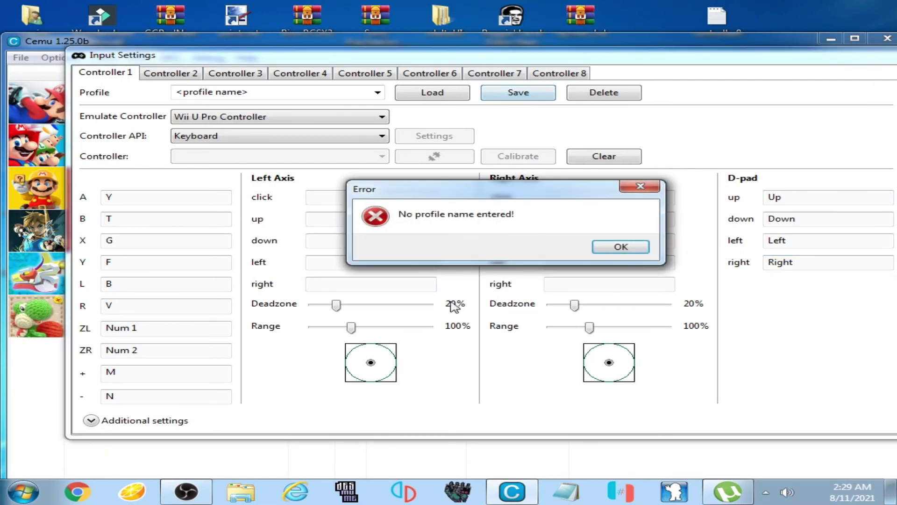
left_click(621, 247)
left_click_drag(793, 61, 658, 94)
left_click(799, 84)
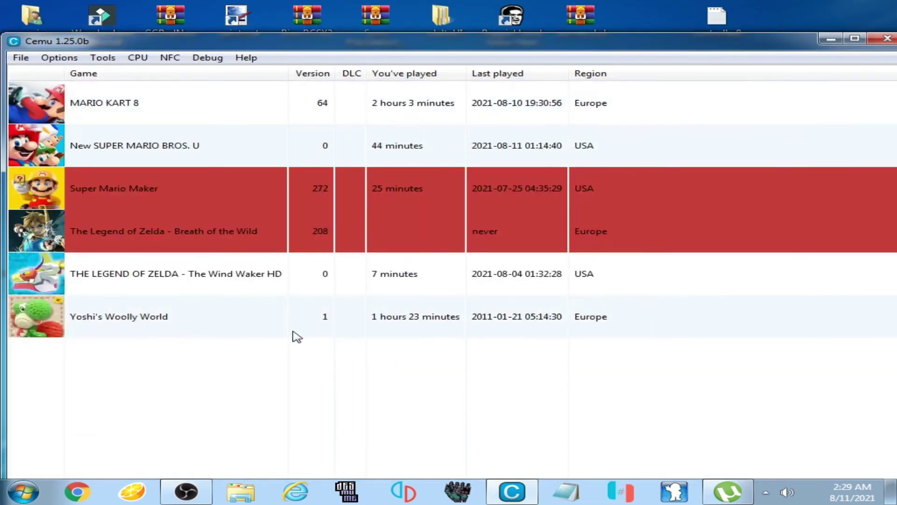
- Load the game file red-pro2.rpx from the New SUPER MARIO BROS. U code folder
left_click(20, 57)
left_click(38, 73)
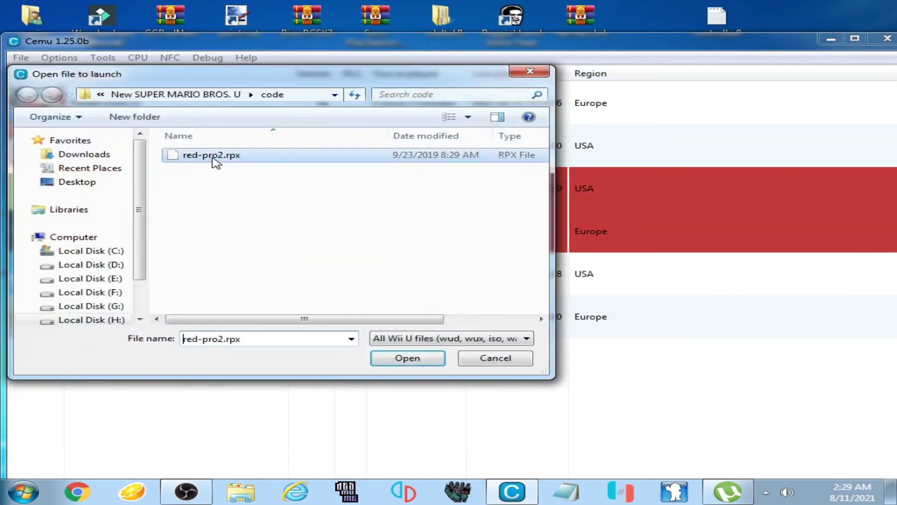
double_click(212, 156)
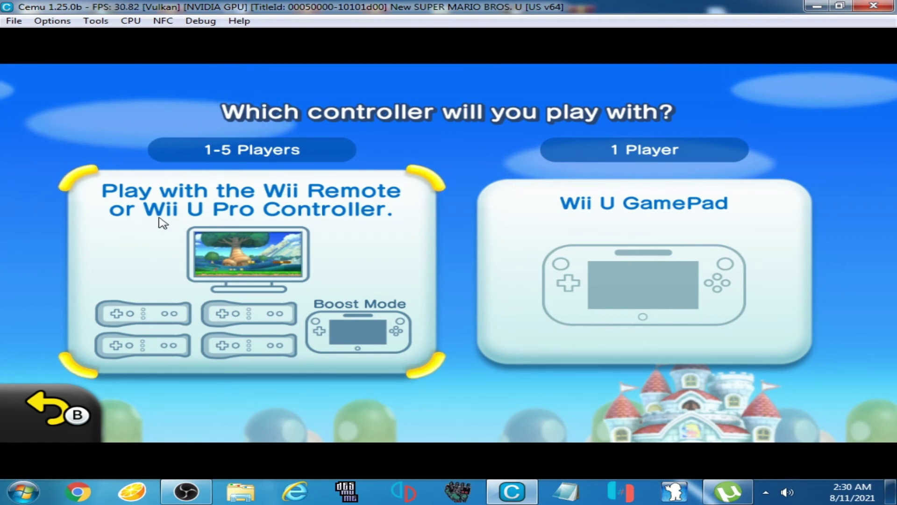
- Choose to play with the Wii Remote or Wii U Pro Controller, select one controller and begin Story Mode
left_click(263, 292)
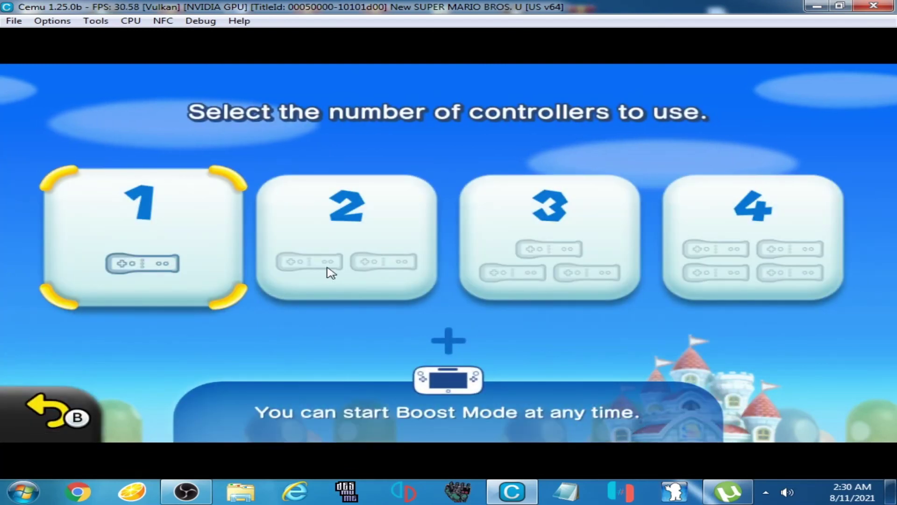
left_click(174, 264)
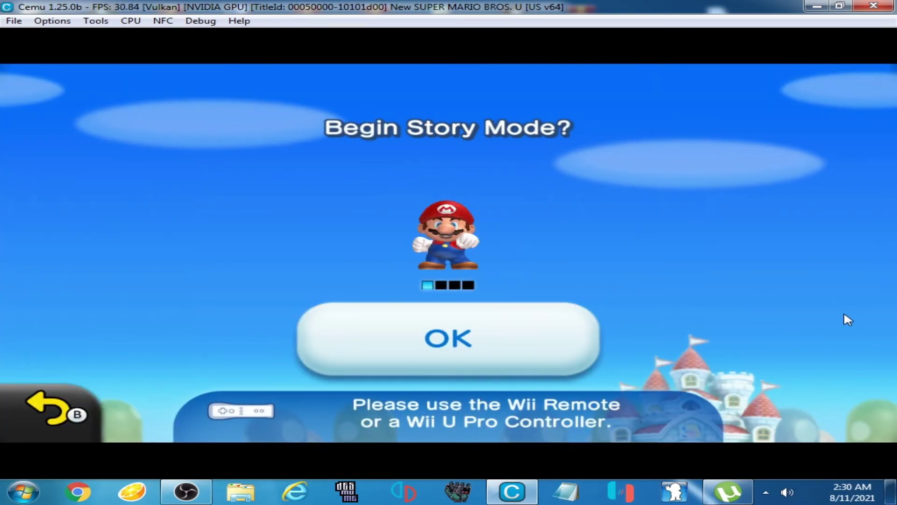
key("Return")
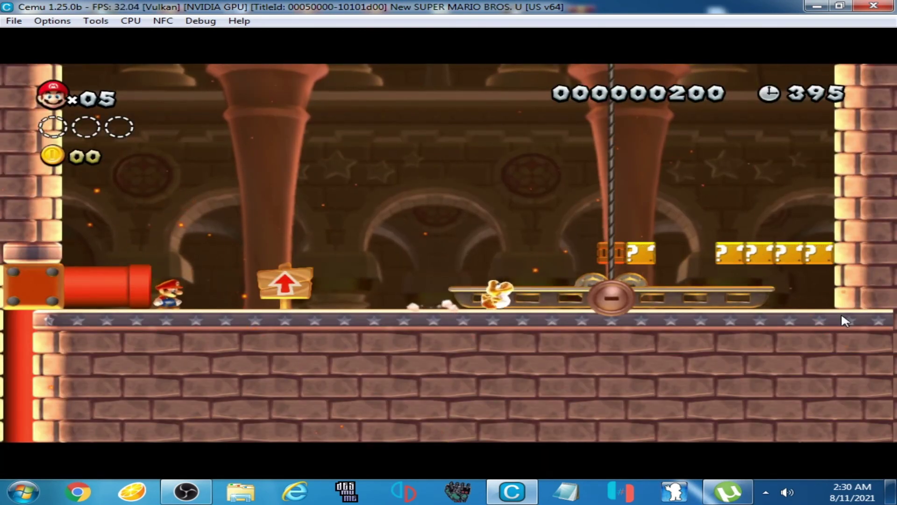
- Run Mario right past the arrow sign and jump onto the hanging platform to test the controls
key("Right")
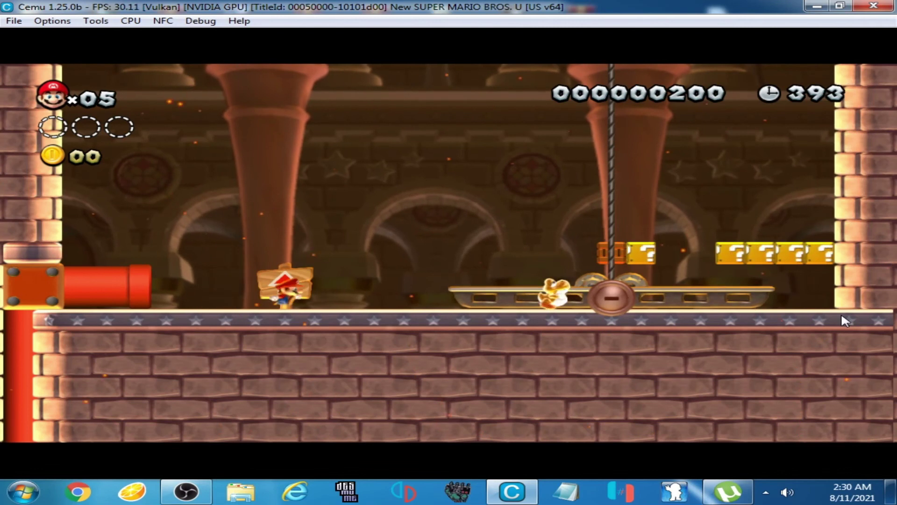
key("x")
key("Right")
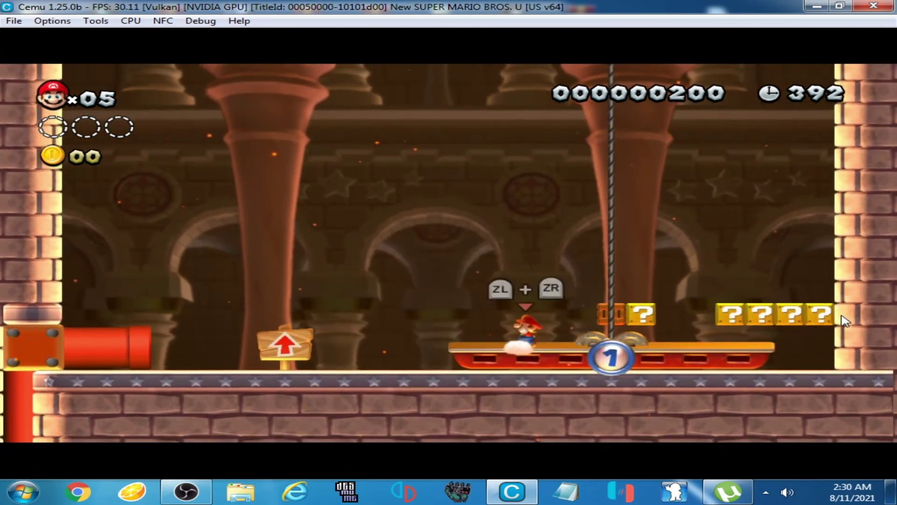